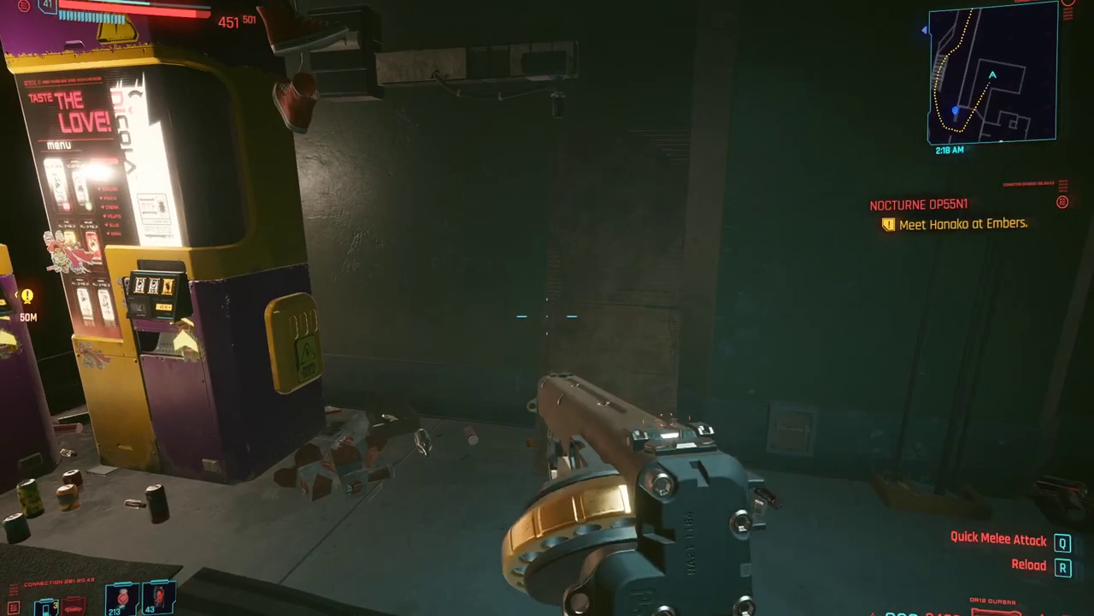
- In Cyberpunk 2077, swap the held DR12 Quasar revolver for another weapon
key("2")
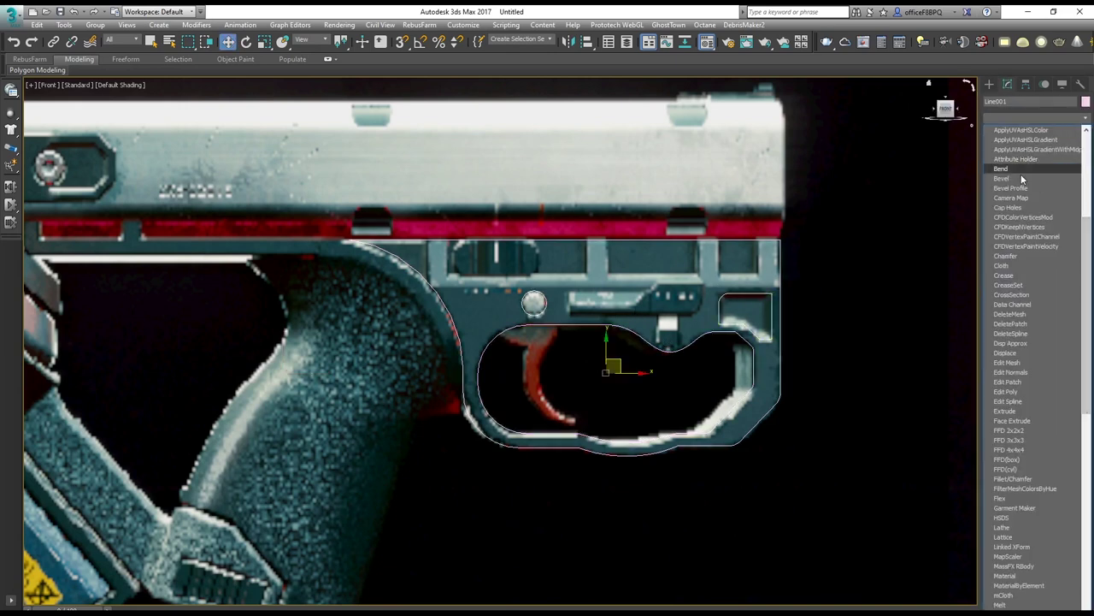
- Bevel the frame spline, make its top outline a filleted rectangular strip, and draw a slide rectangle
left_click(1021, 178)
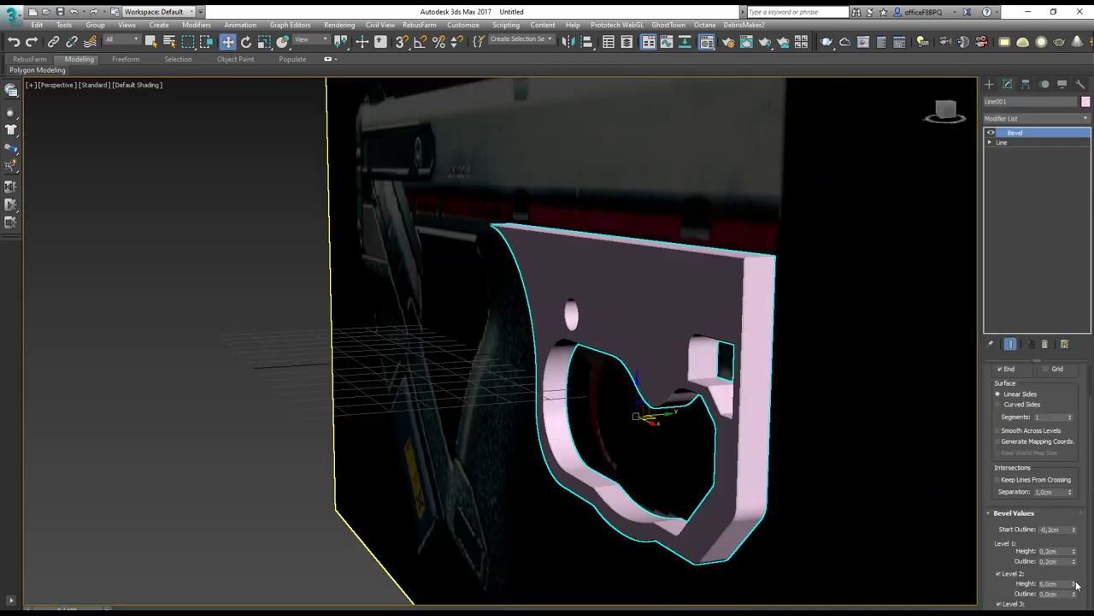
left_click_drag(1075, 583, 1075, 559)
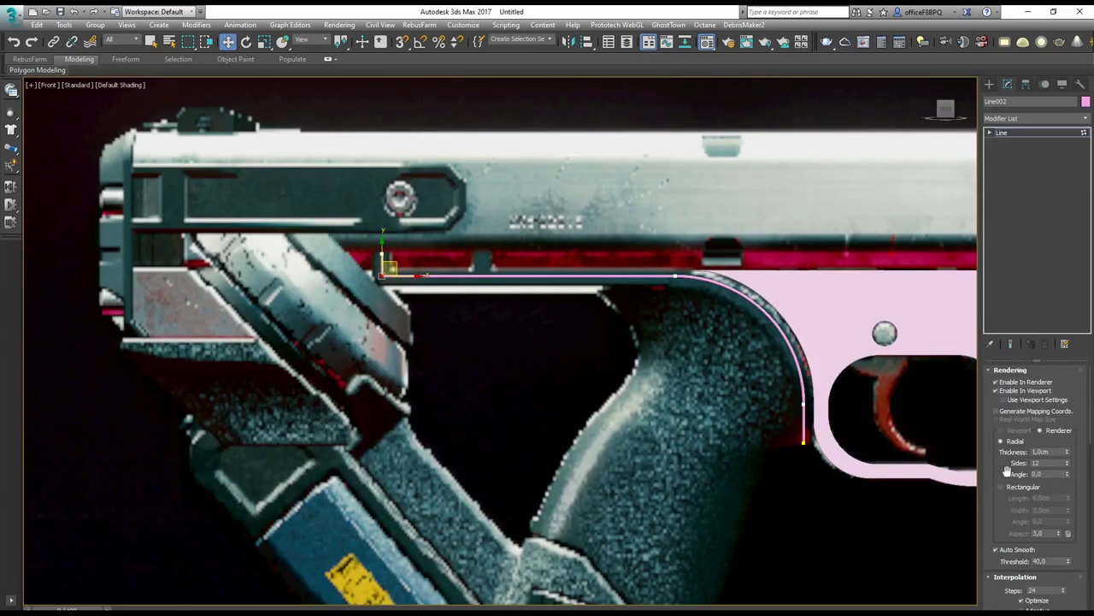
left_click(1006, 487)
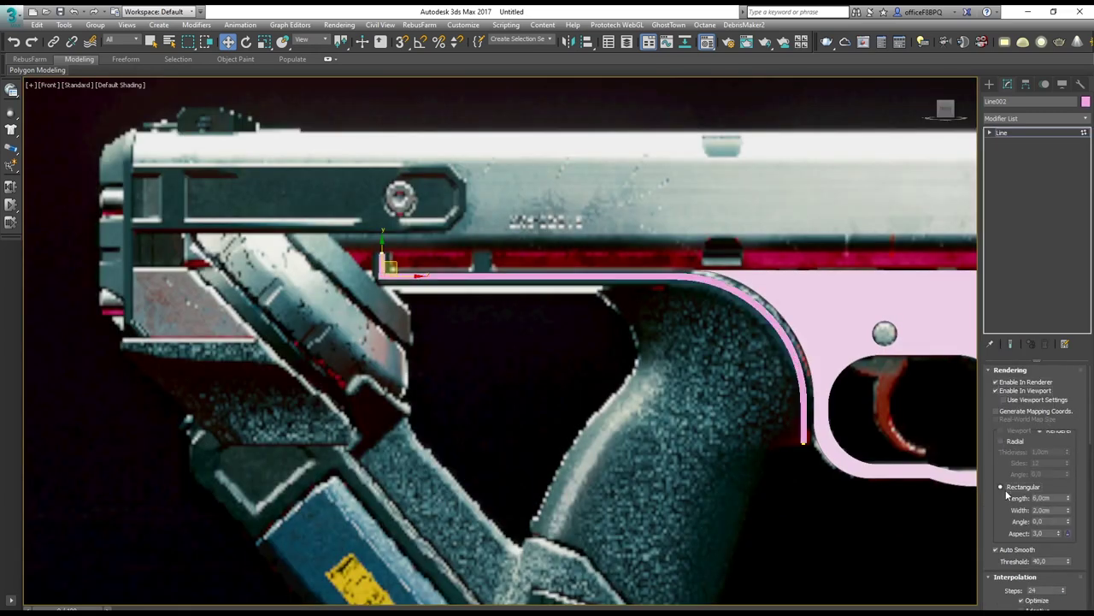
left_click_drag(1074, 485, 1075, 482)
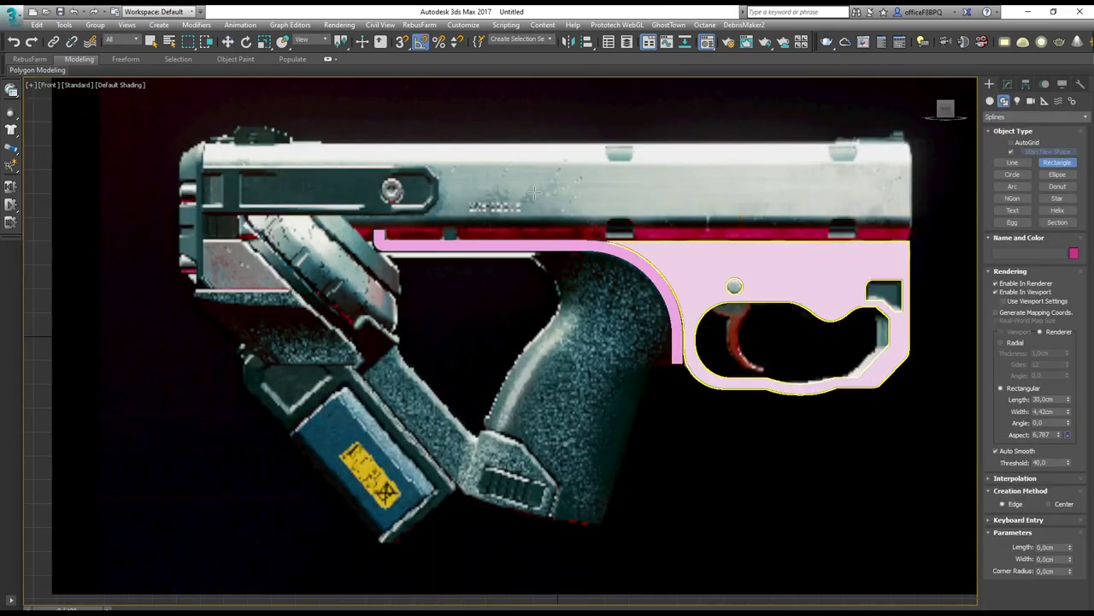
left_click_drag(536, 193, 631, 257, "ctrl")
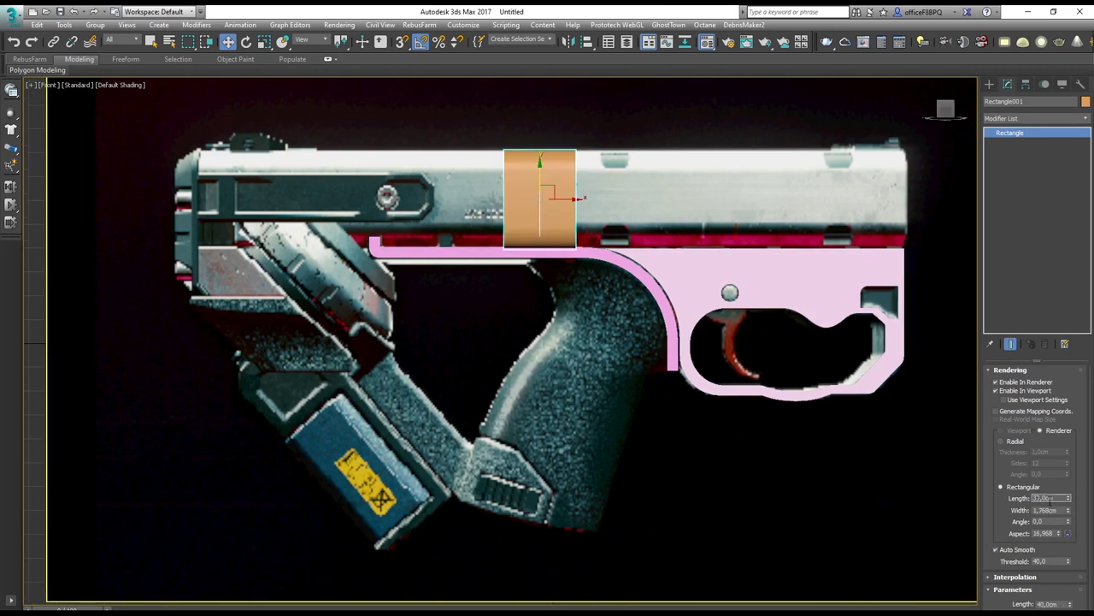
- Set the slide rectangle's length to 300 cm, box out the magazine, and shrink the slide's inner border
type("300")
key("Return")
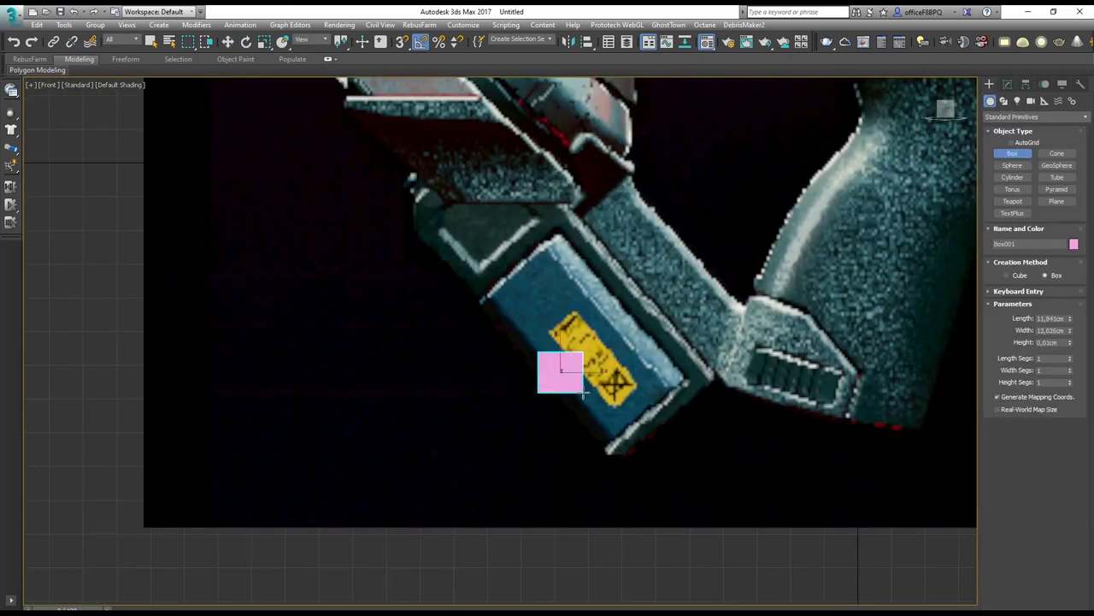
left_click_drag(539, 354, 590, 389)
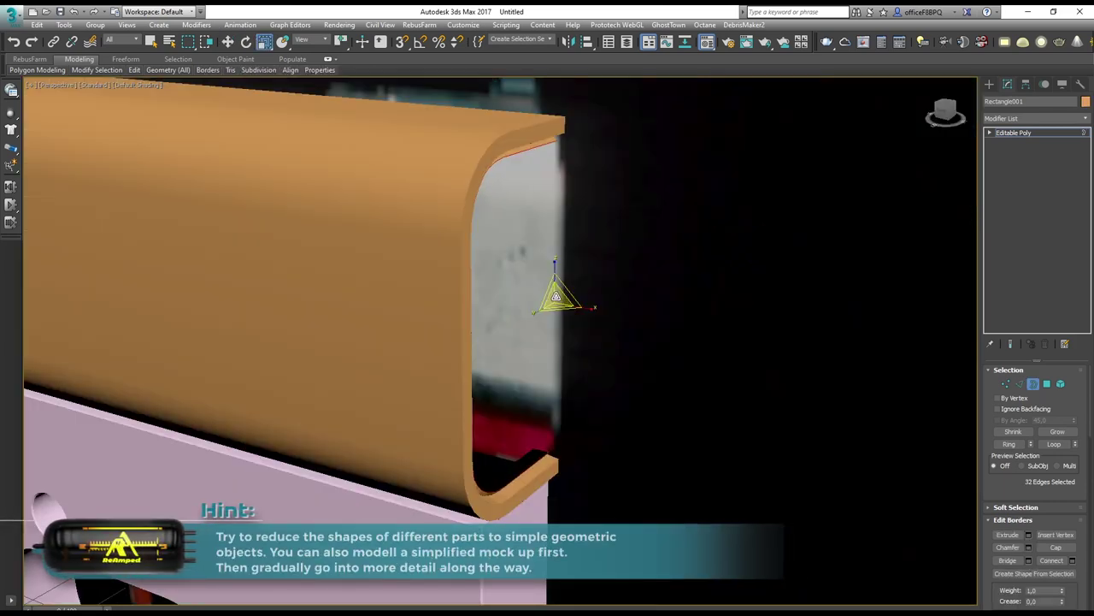
left_click_drag(554, 296, 557, 316)
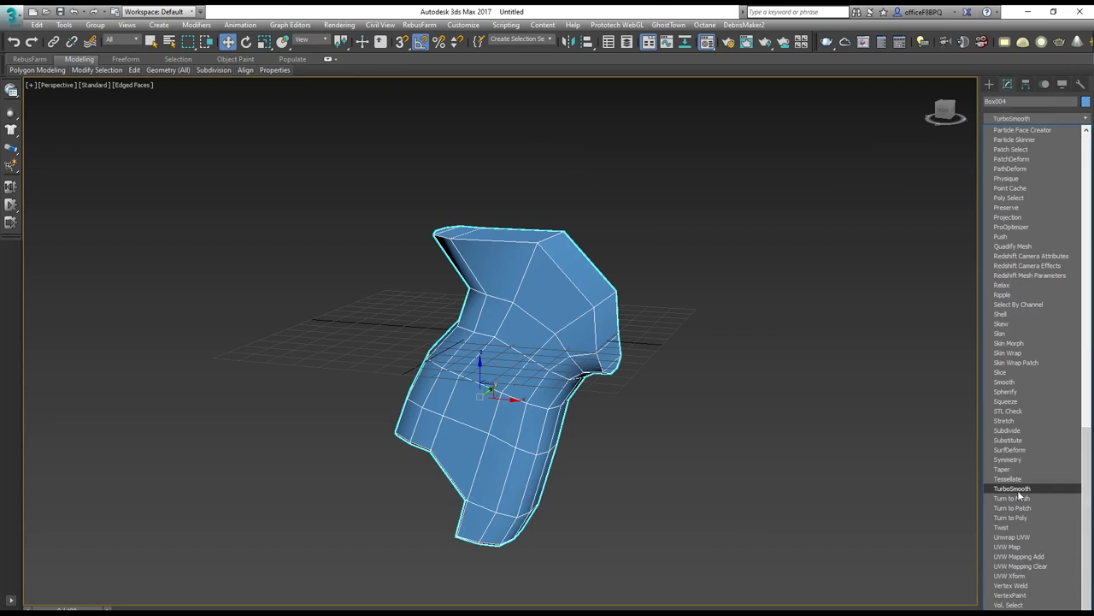
- Add TurboSmooth to the grip with Smoothing Groups and 2 iterations
left_click(1018, 491)
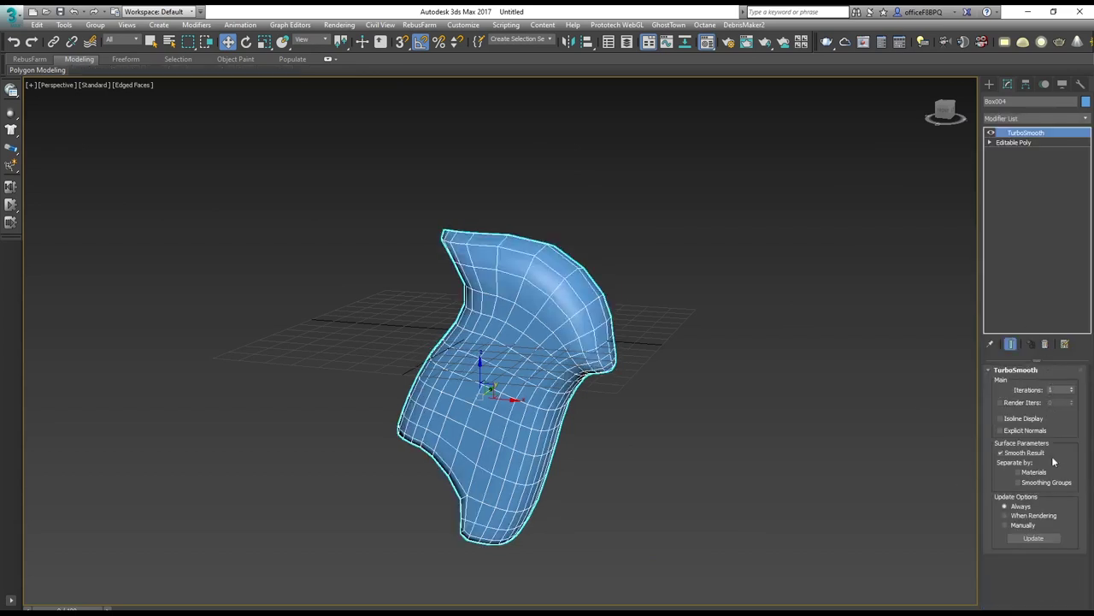
left_click(1017, 483)
left_click(1073, 387)
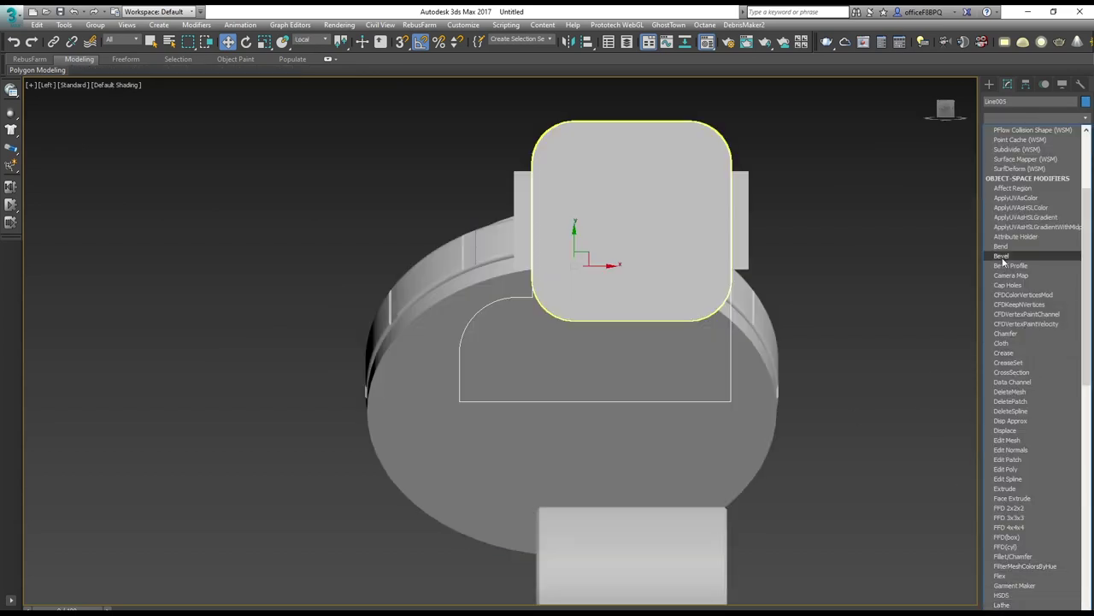
- Bevel the rear plate and Boolean-subtract the cylinders to carve rounded notches into it
left_click(1001, 256)
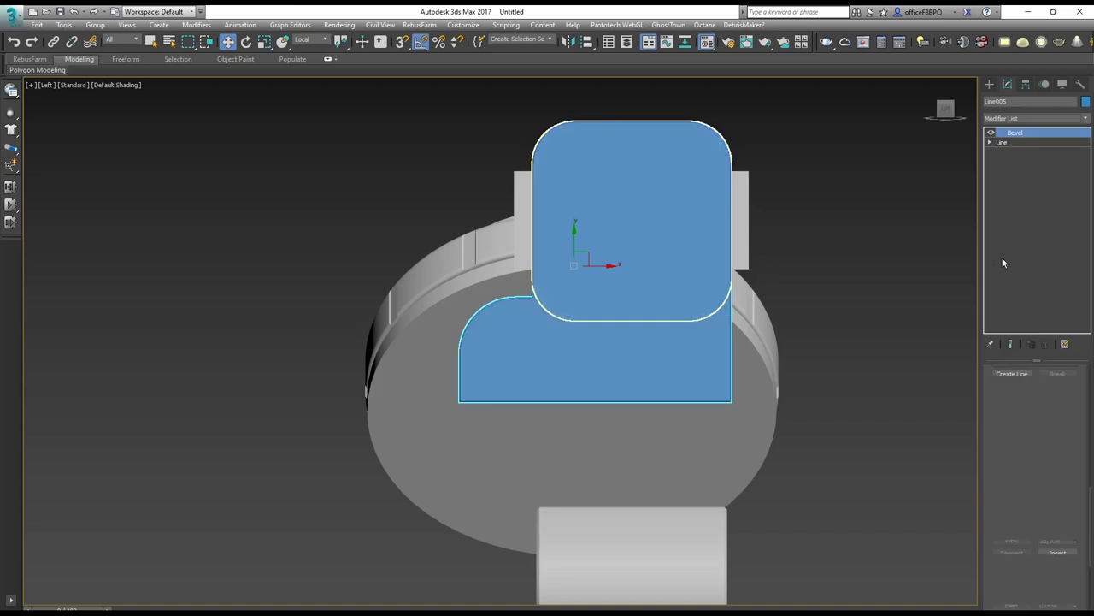
key("F3")
key("F3")
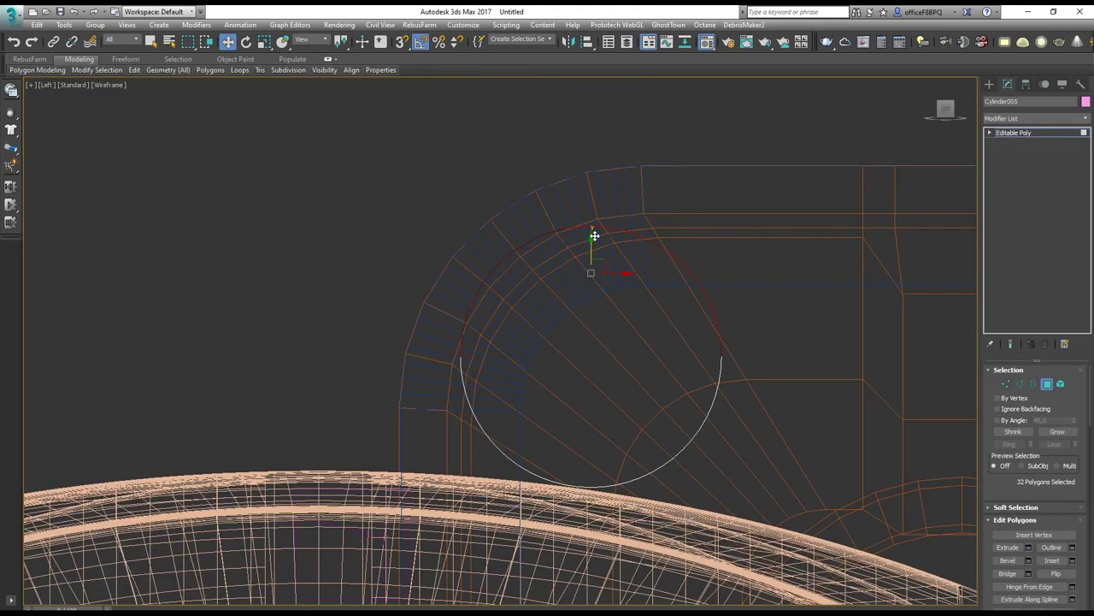
left_click_drag(624, 171, 624, 117)
scroll(579, 195, "down", 3)
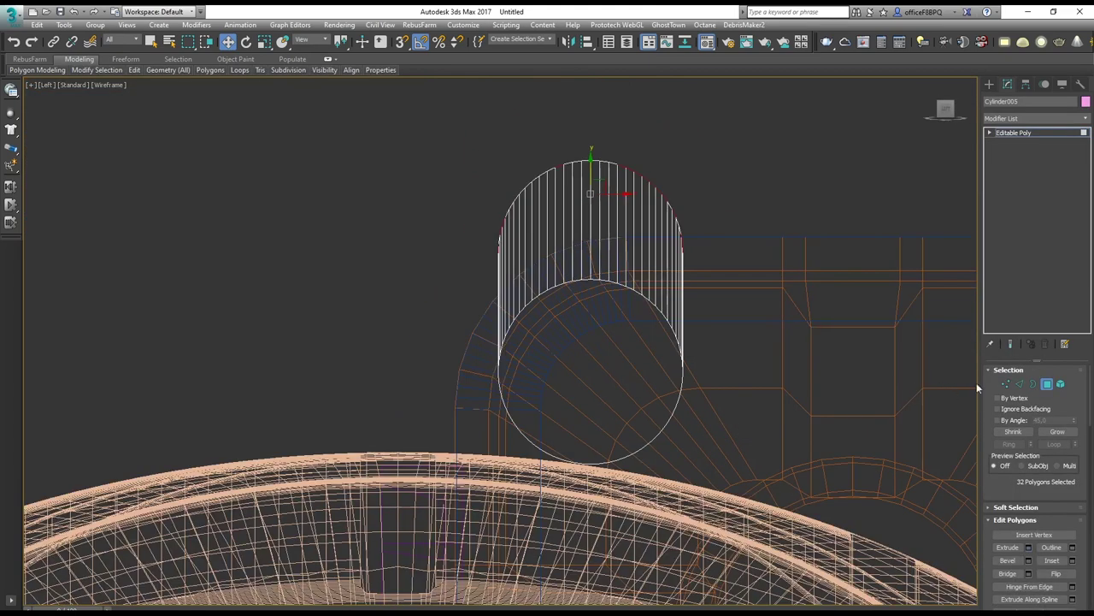
left_click(1046, 386)
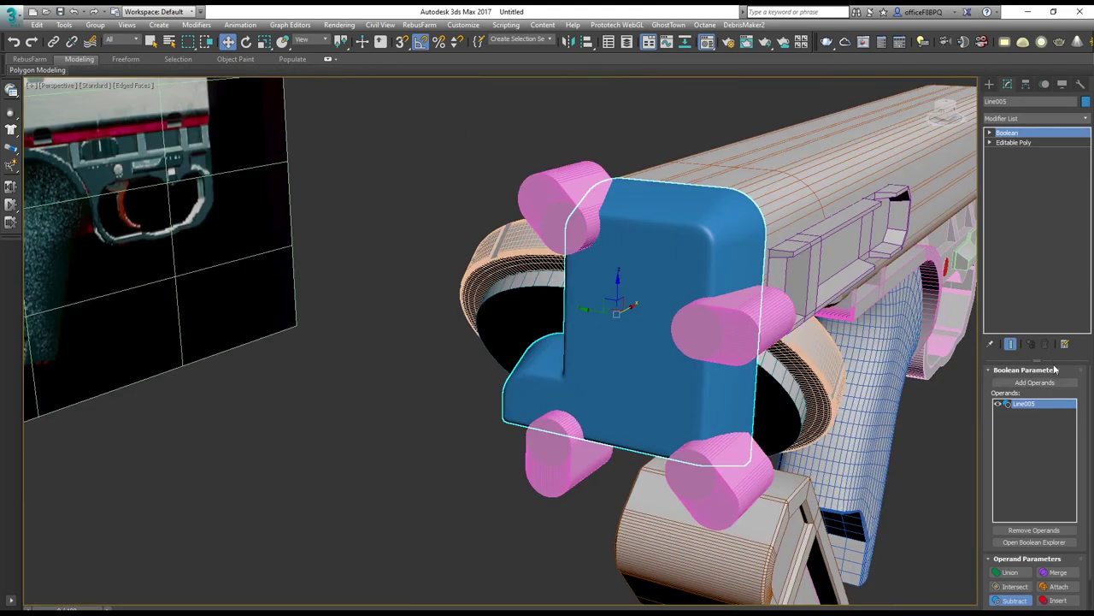
left_click(751, 312)
middle_click_drag(695, 331, 792, 418, "alt")
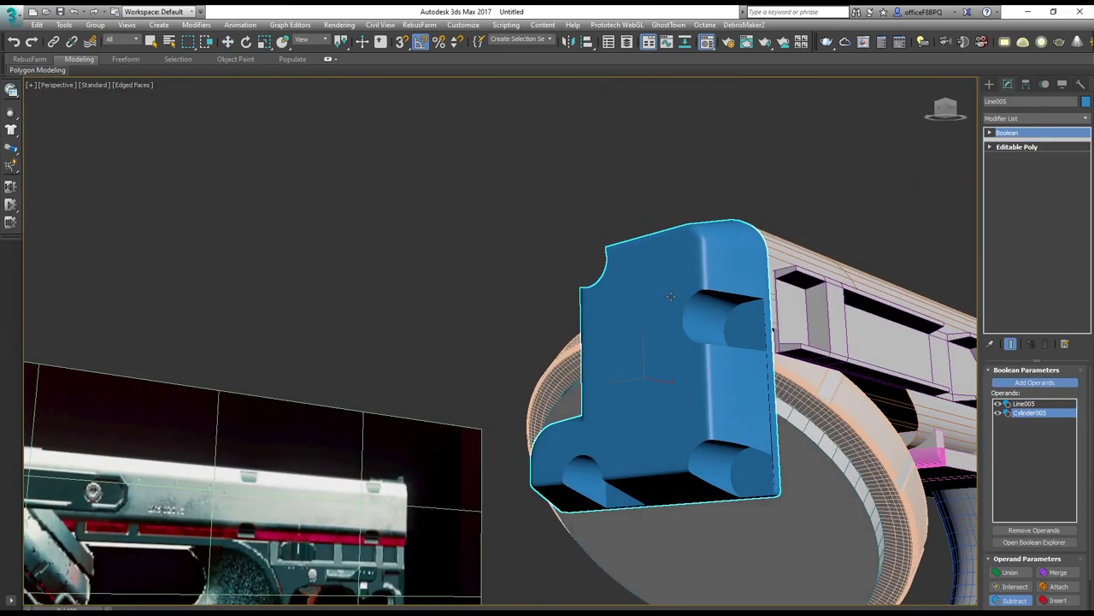
scroll(775, 422, "up", 5)
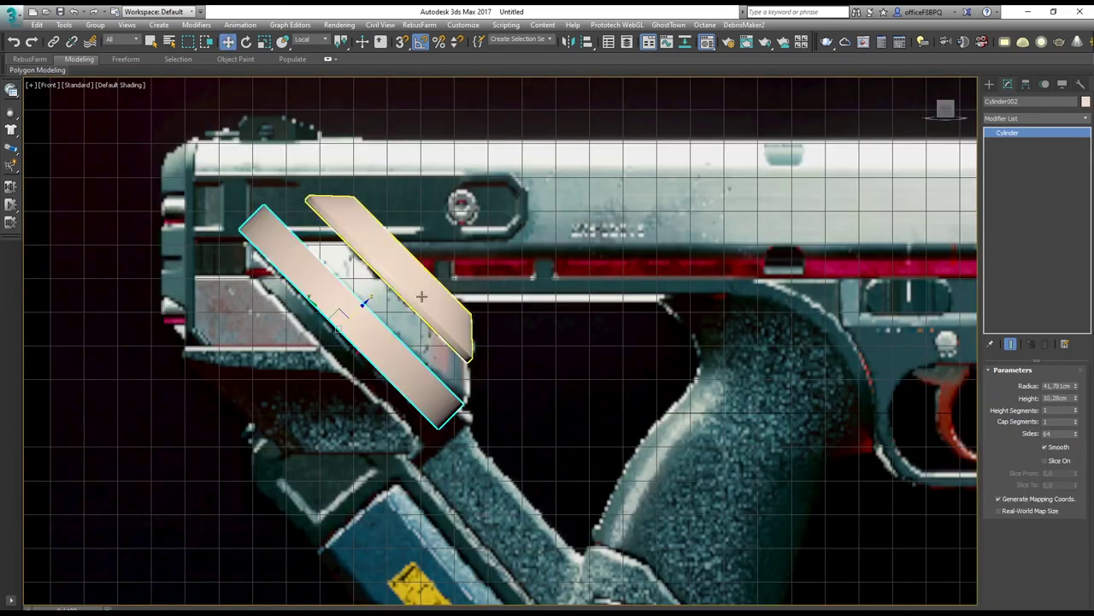
- Convert the cylinder to Editable Poly, chamfer its edges, and check the grooves around the drum rim
right_click(359, 317)
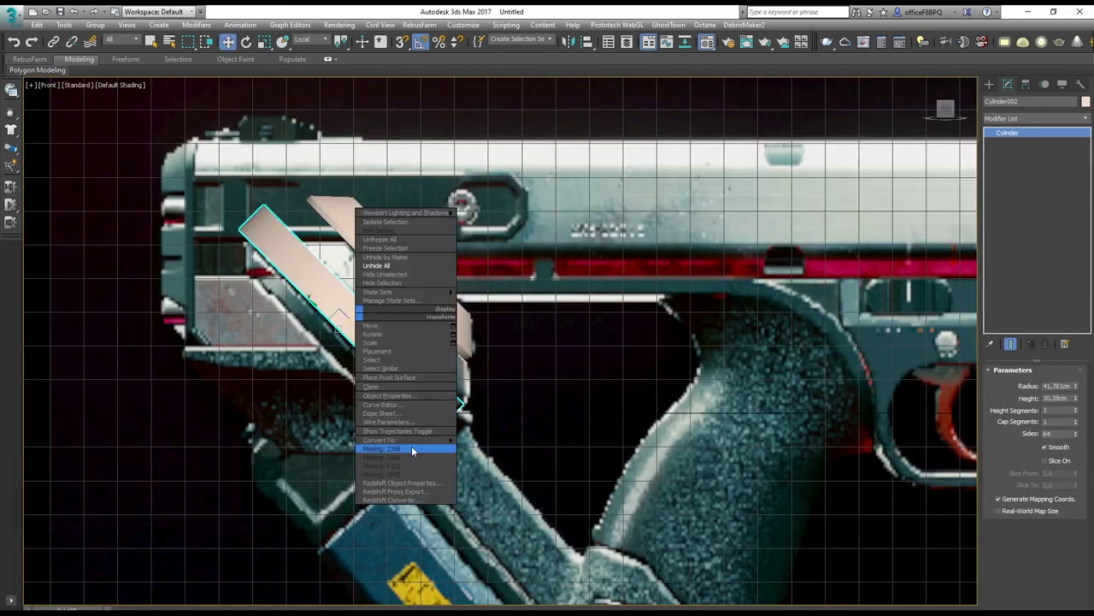
left_click(490, 450)
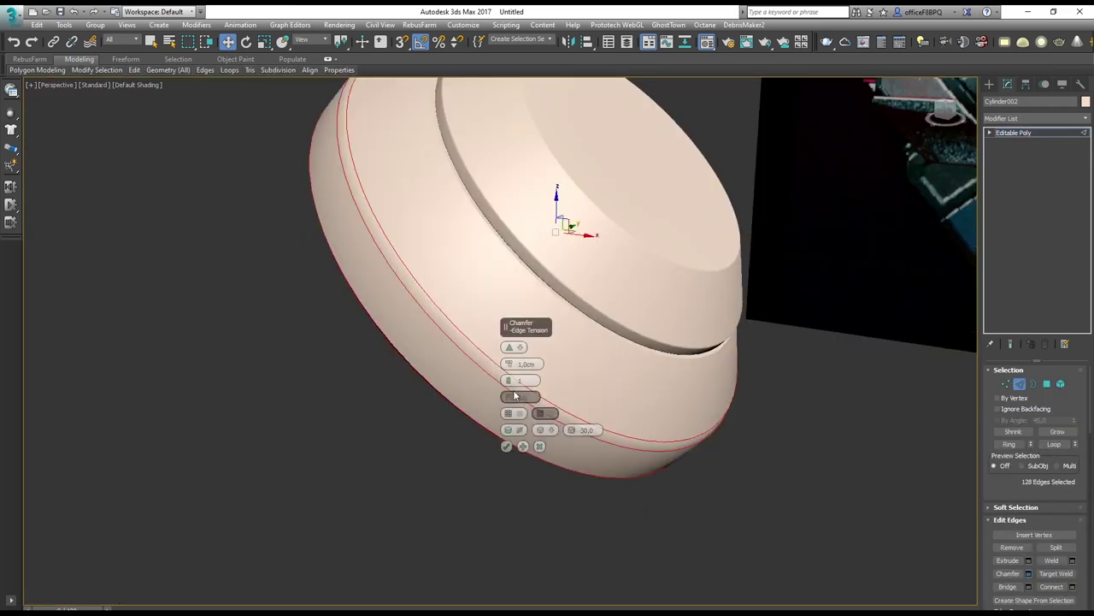
left_click_drag(510, 380, 509, 380)
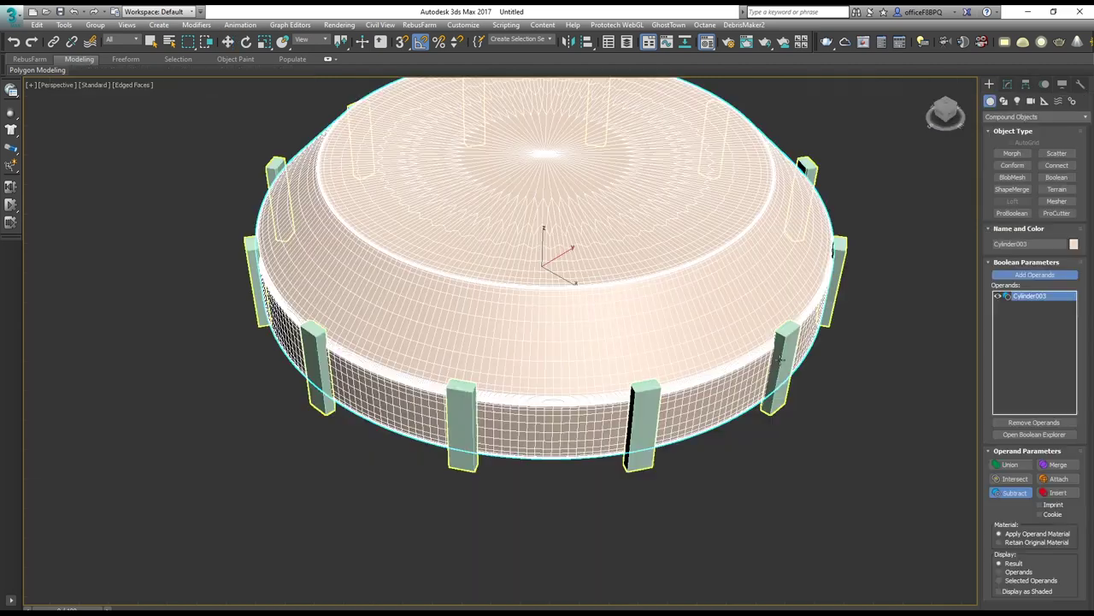
key("F4")
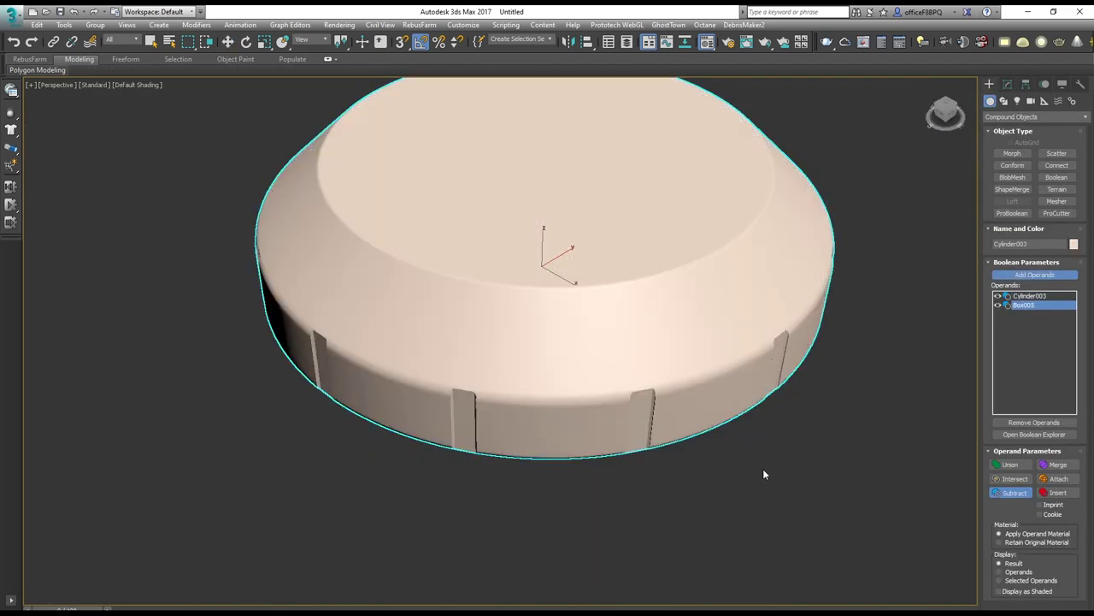
scroll(763, 469, "down", 5)
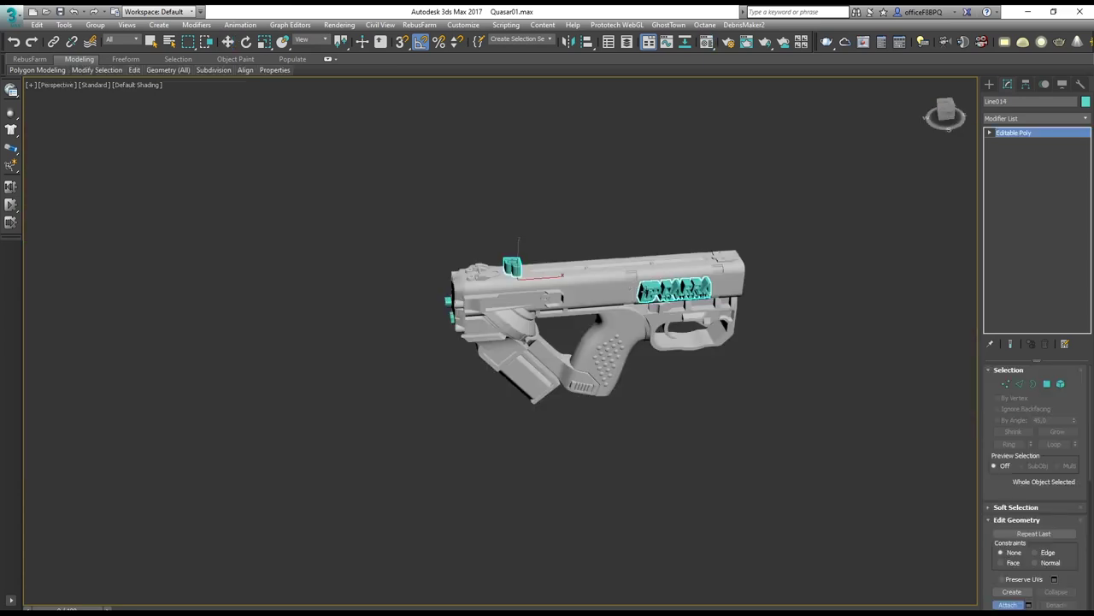
- Boolean-subtract the logo letters from the gun body to engrave the side
middle_click_drag(624, 291, 670, 333, "alt")
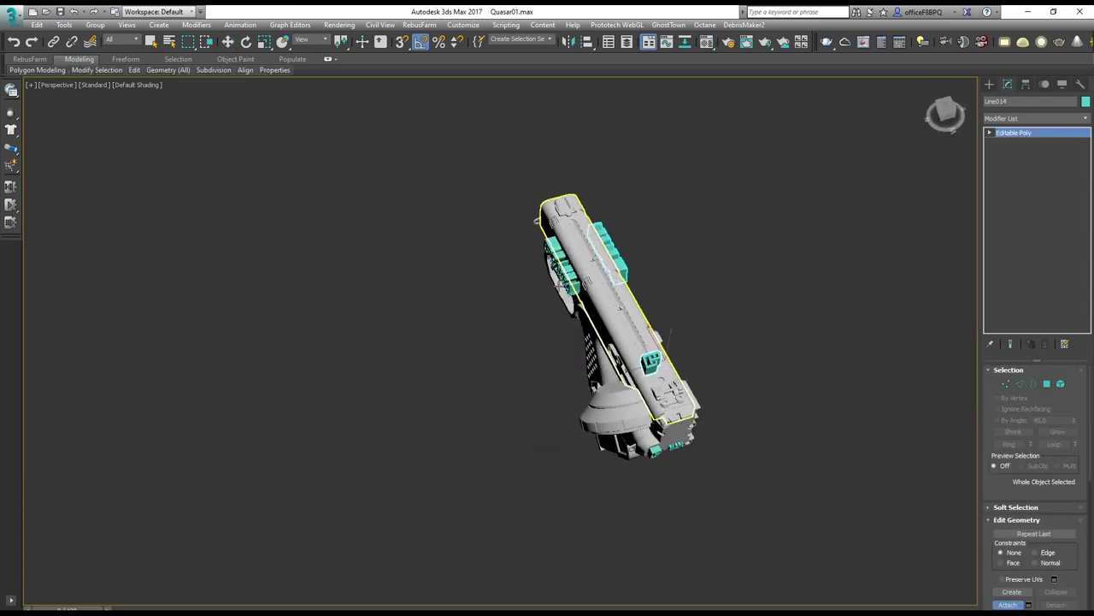
middle_click_drag(518, 296, 429, 279, "alt")
scroll(396, 278, "up", 5)
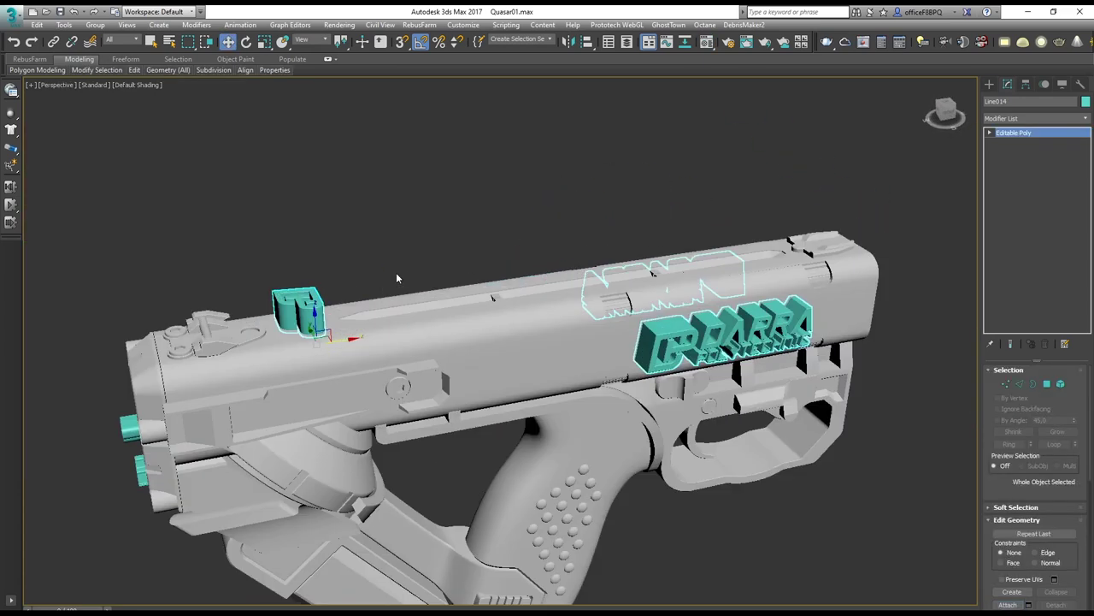
left_click(496, 321)
left_click(1036, 118)
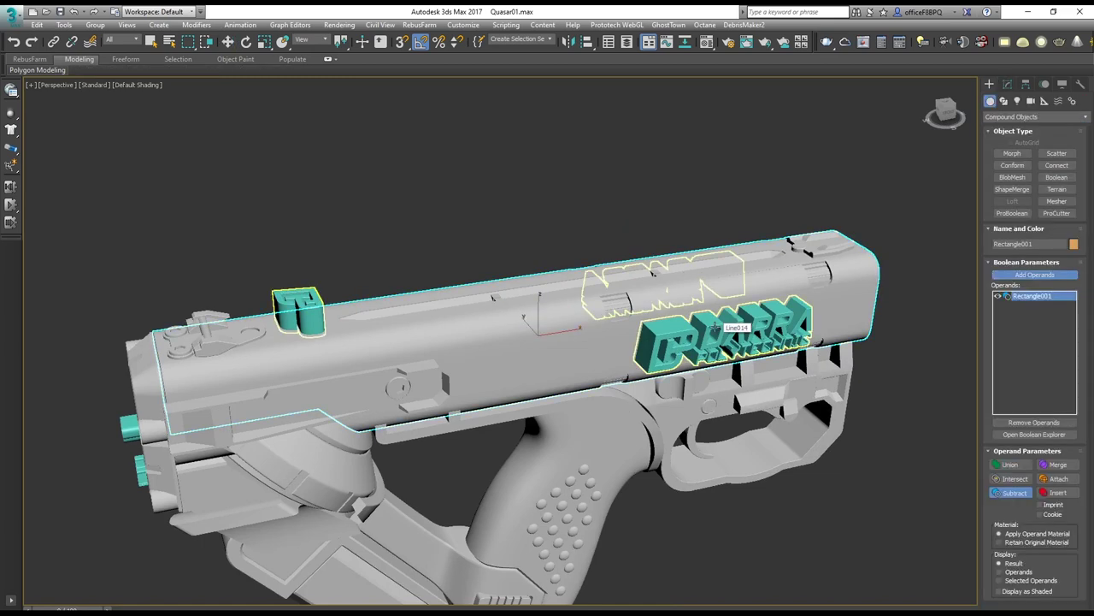
left_click(718, 328)
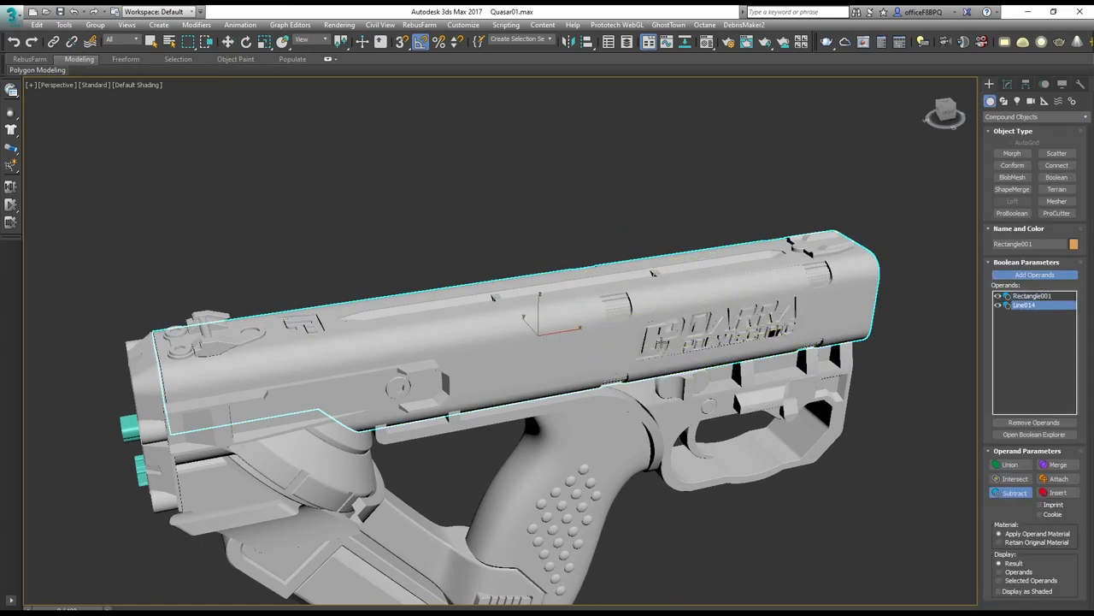
- Engrave the logo into the rear plate and convert the plate to an Editable Poly
middle_click_drag(661, 342, 684, 325, "alt")
scroll(727, 317, "up", 5)
key("w")
right_click(734, 310)
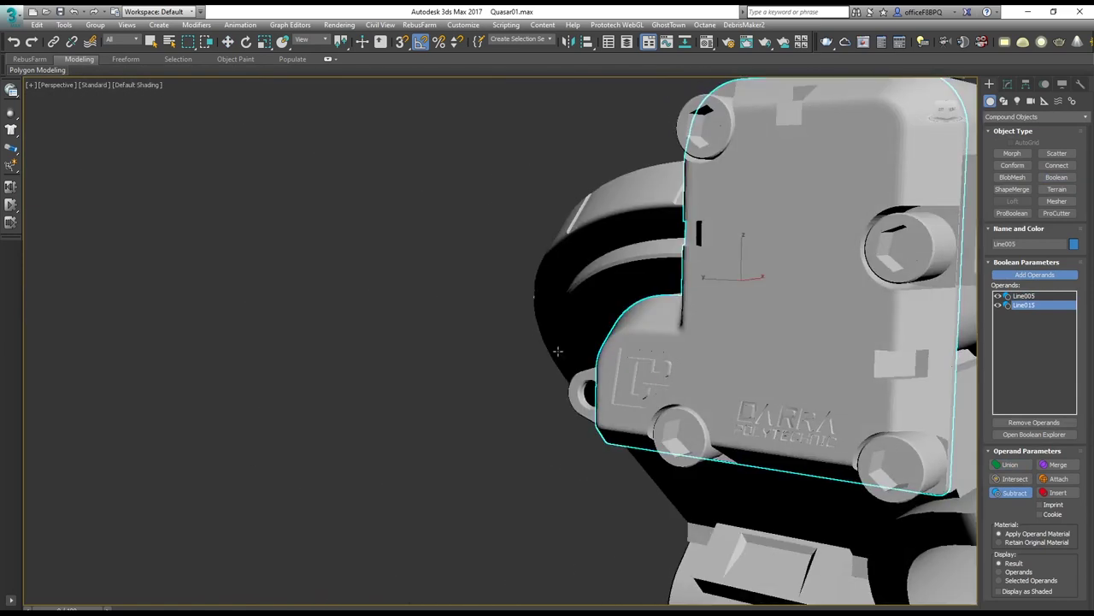
key("w")
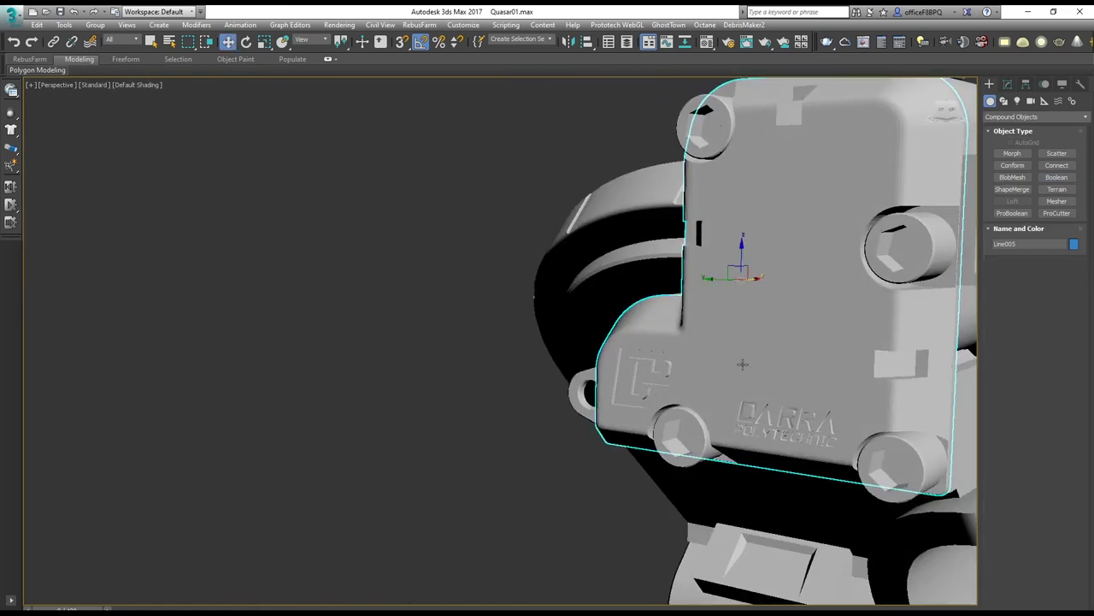
right_click(756, 363)
left_click(895, 501)
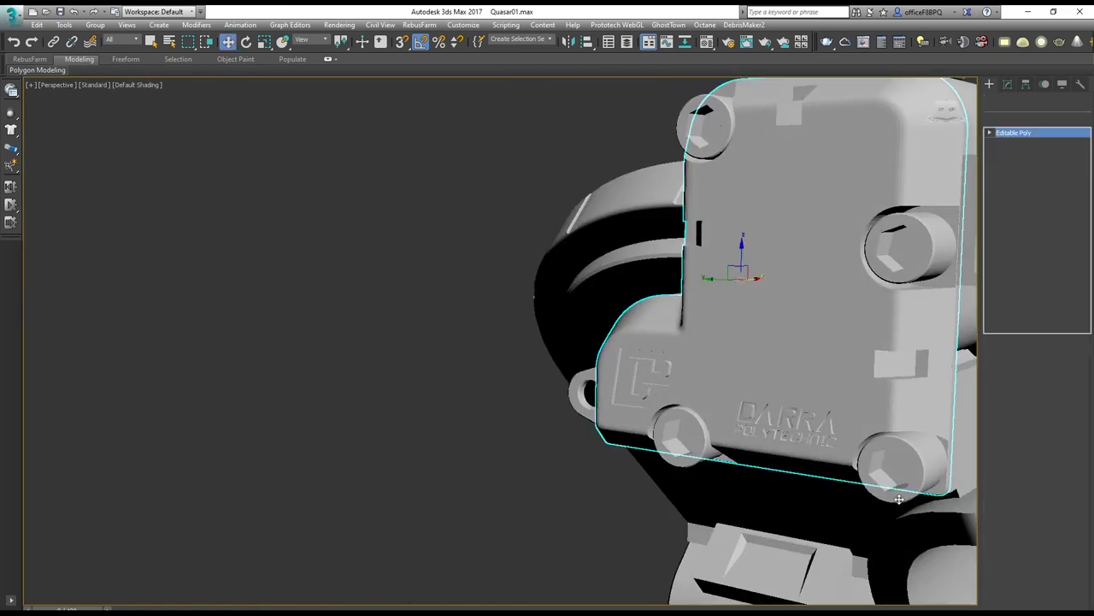